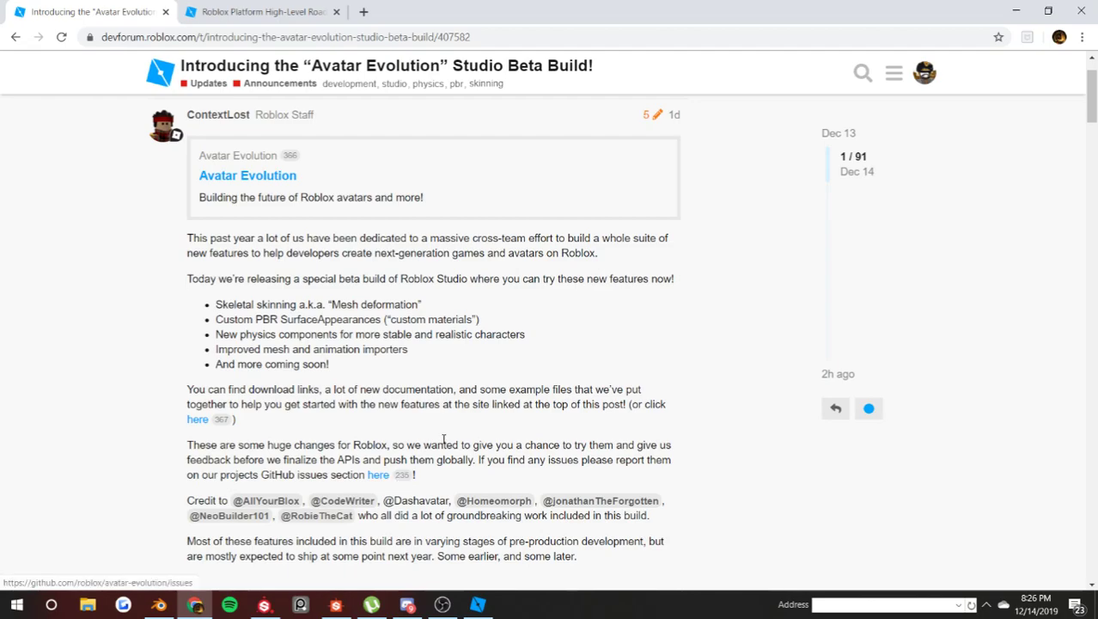
- Highlight the Skeletal skinning, Custom PBR SurfaceAppearances and custom materials feature lines
{"action": "scroll", "coordinate": [444, 440], "scroll_direction": "up", "scroll_amount": 2}
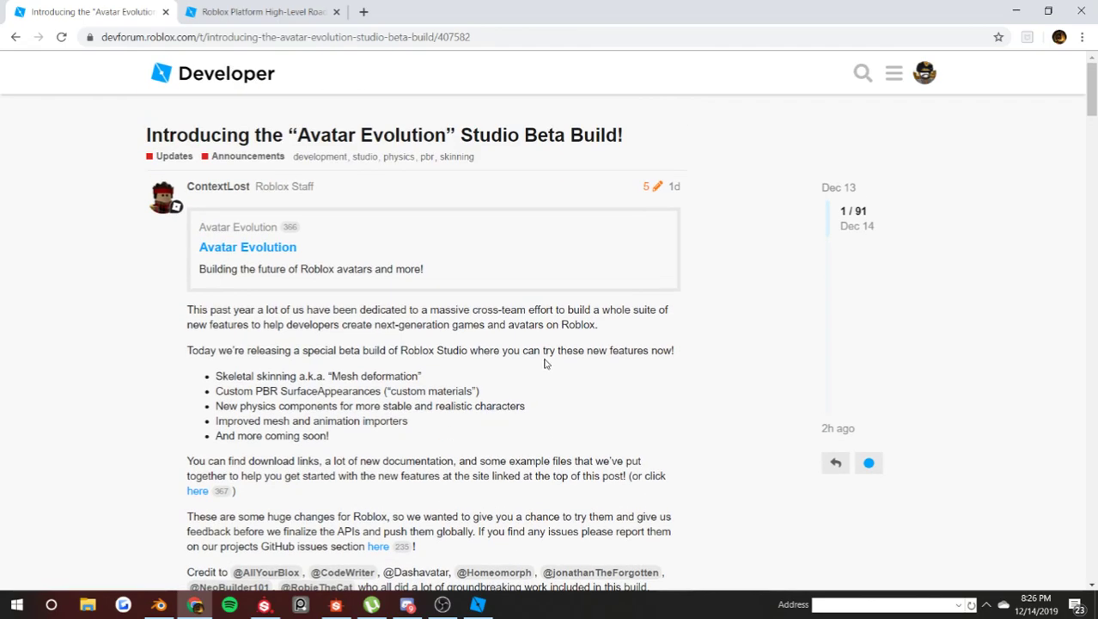
{"action": "triple_click", "coordinate": [275, 375]}
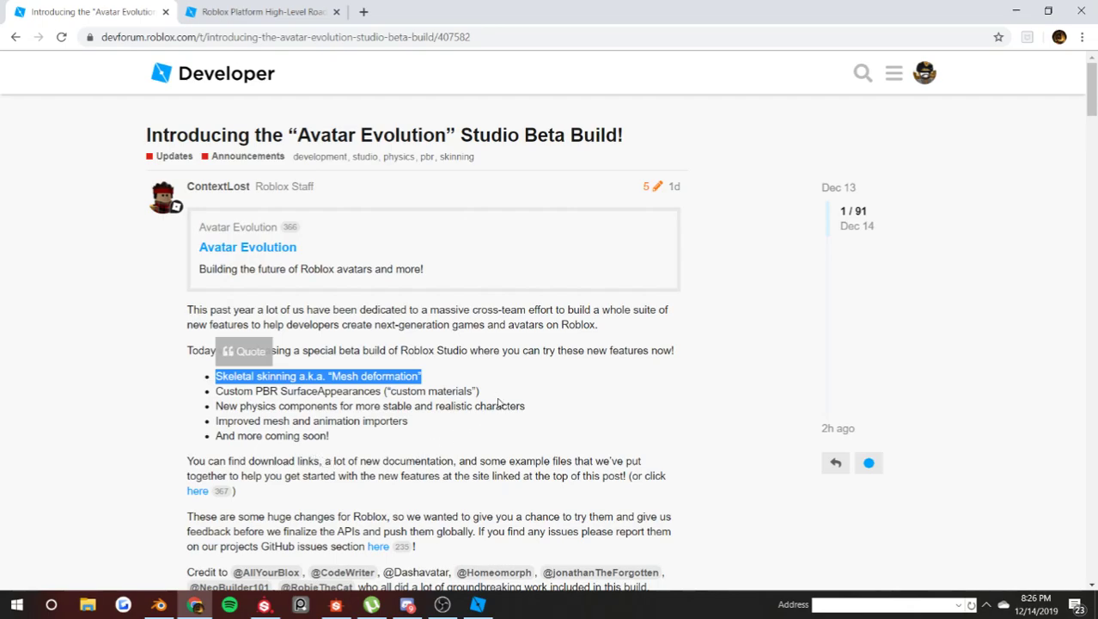
{"action": "triple_click", "coordinate": [475, 391]}
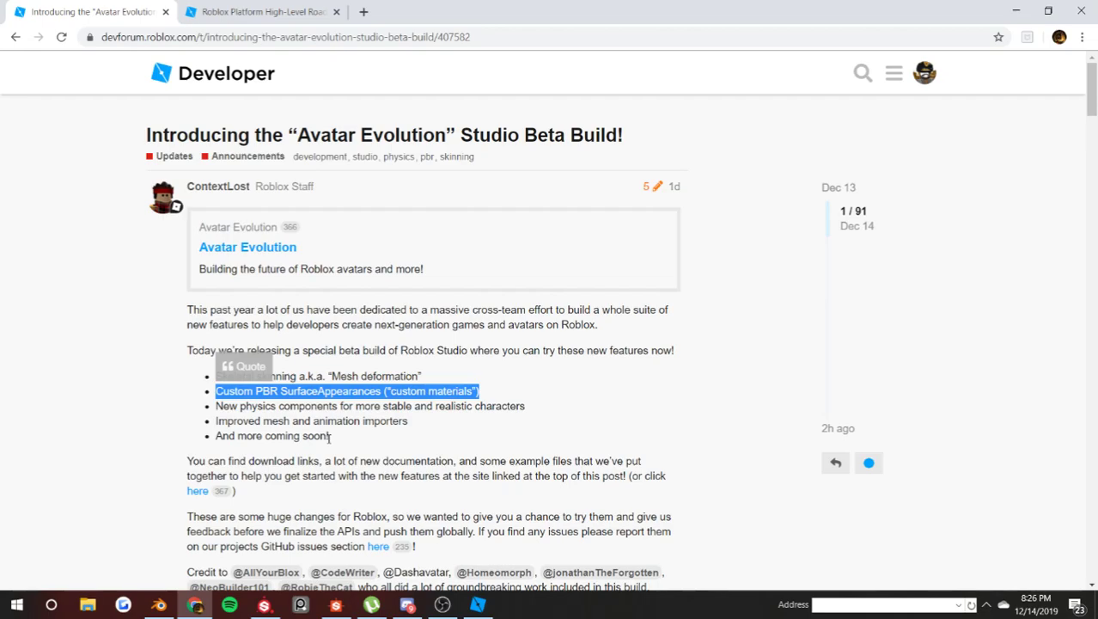
{"action": "left_click", "coordinate": [362, 395]}
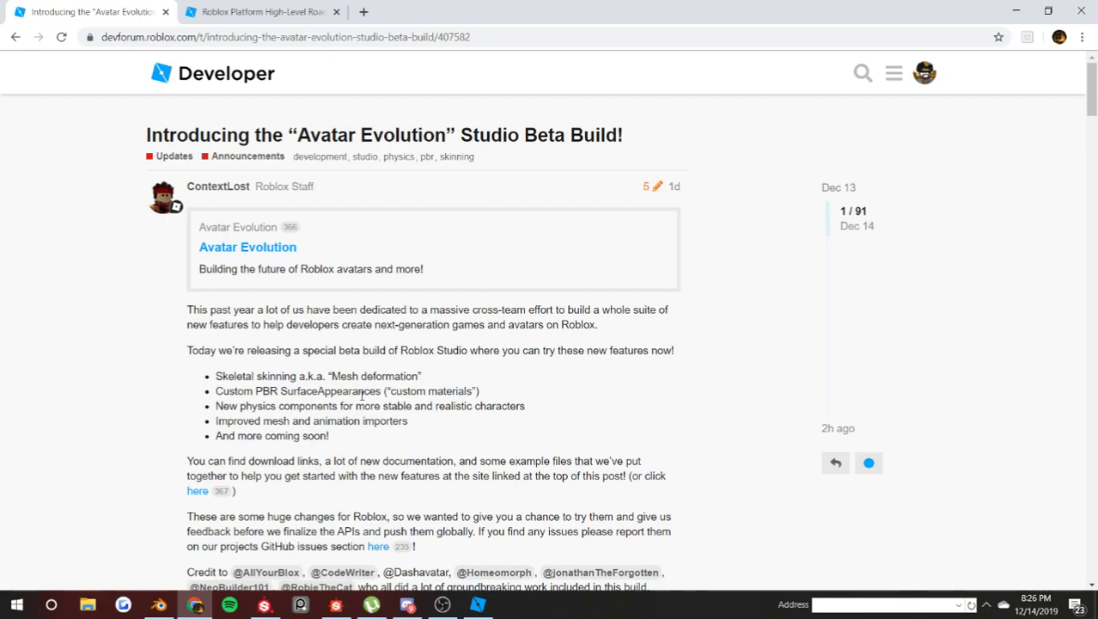
{"action": "triple_click", "coordinate": [362, 392]}
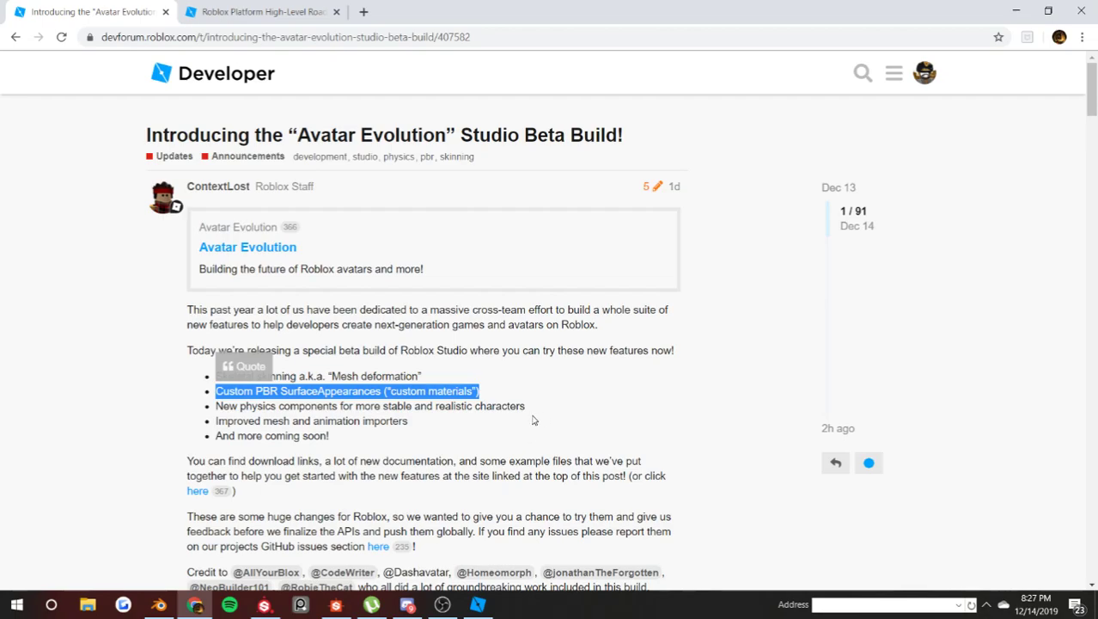
{"action": "left_click", "coordinate": [426, 428]}
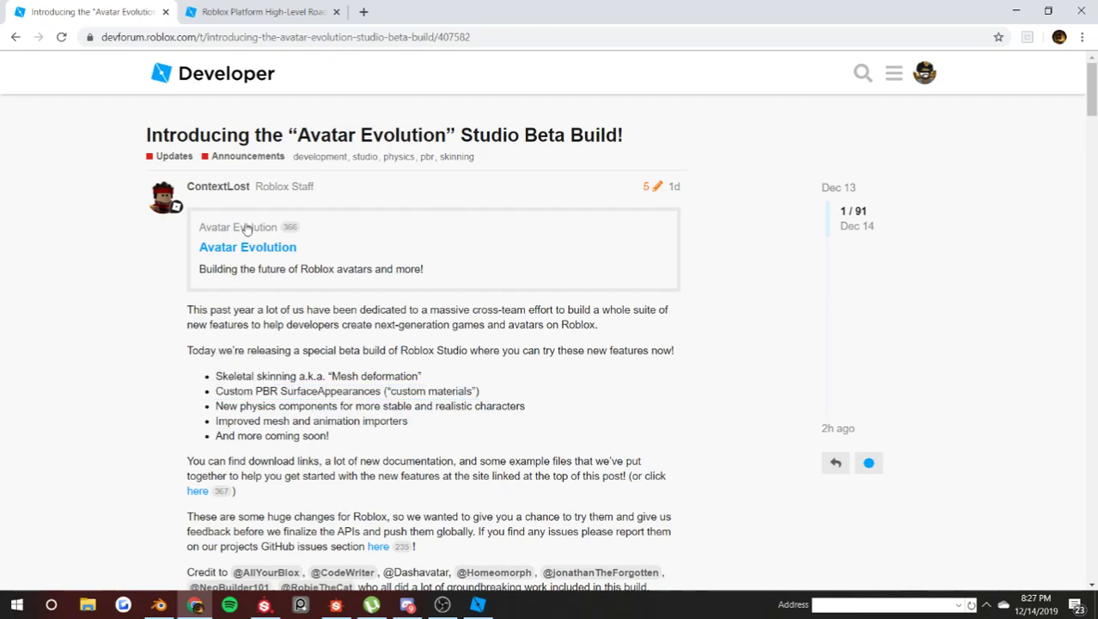
{"action": "left_click_drag", "start_coordinate": [219, 395], "coordinate": [515, 392]}
{"action": "left_click", "coordinate": [516, 393]}
- On the Platform Roadmap tab, highlight the Materials & Customization description and Fast Game Testing title
{"action": "left_click", "coordinate": [262, 11]}
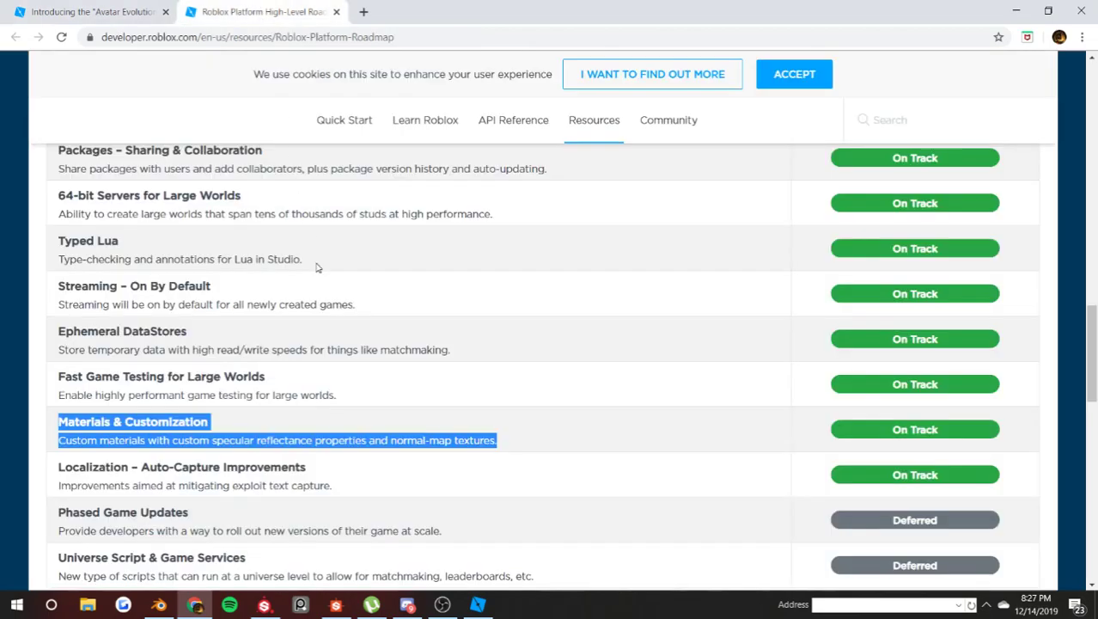
{"action": "left_click", "coordinate": [92, 440]}
{"action": "triple_click", "coordinate": [93, 440]}
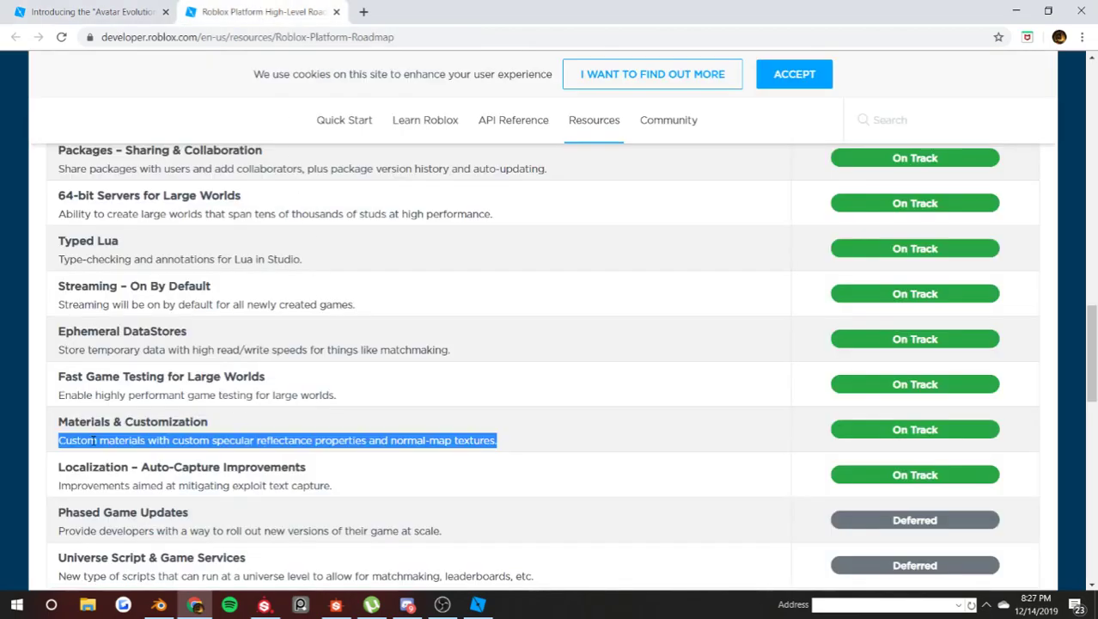
{"action": "left_click", "coordinate": [93, 440]}
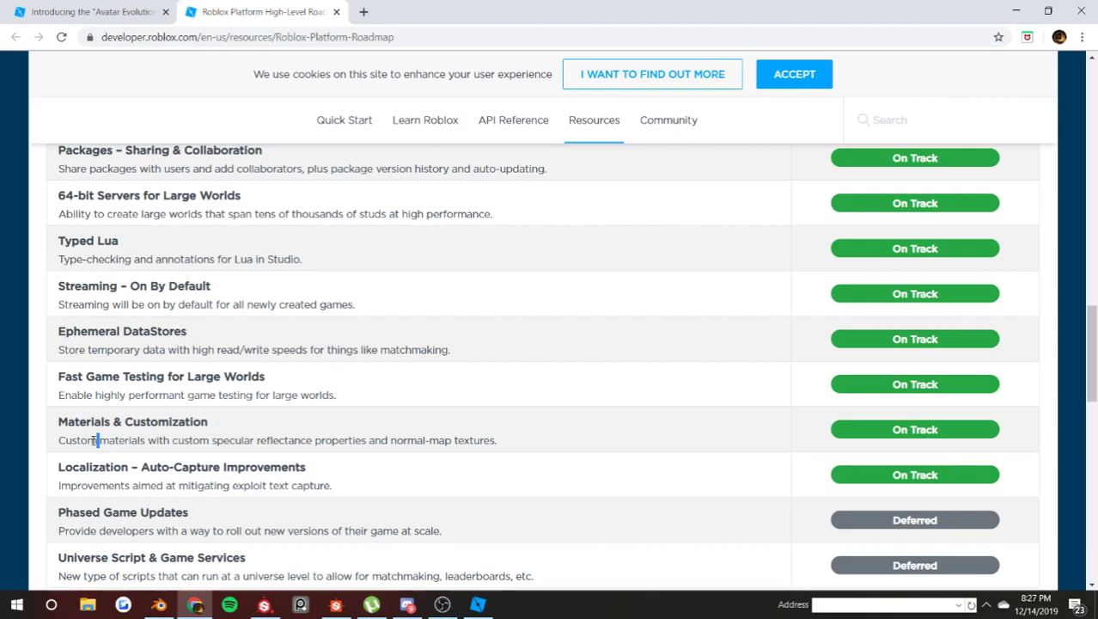
{"action": "triple_click", "coordinate": [552, 444]}
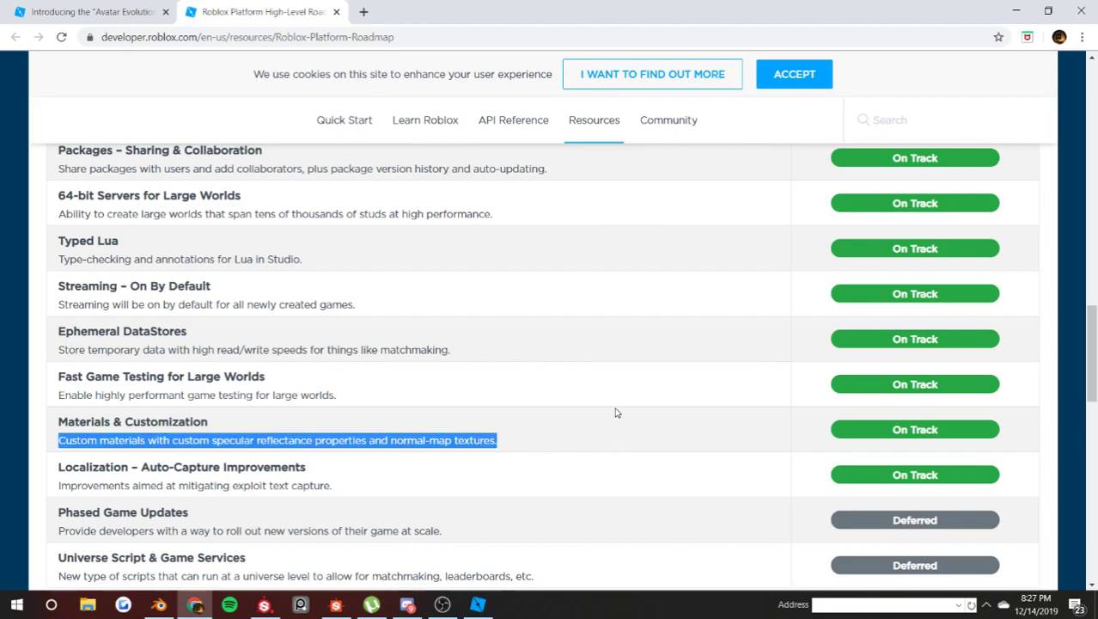
{"action": "left_click", "coordinate": [841, 455]}
{"action": "scroll", "coordinate": [775, 441], "scroll_direction": "up", "scroll_amount": 1}
{"action": "scroll", "coordinate": [774, 441], "scroll_direction": "down", "scroll_amount": 2}
{"action": "scroll", "coordinate": [748, 452], "scroll_direction": "up", "scroll_amount": 1}
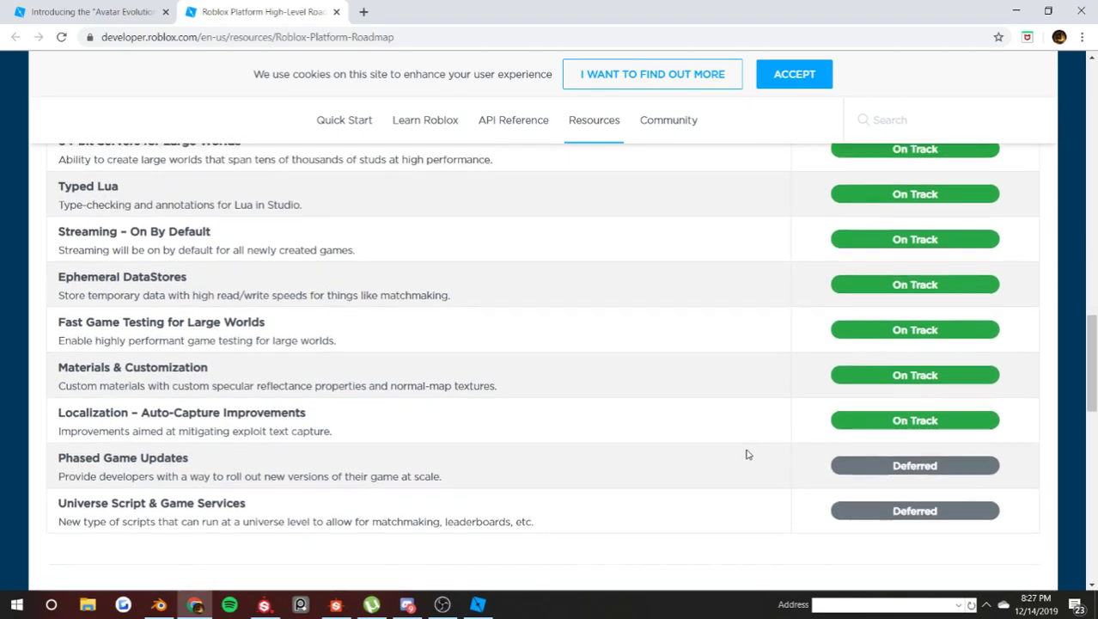
{"action": "triple_click", "coordinate": [738, 376]}
{"action": "left_click", "coordinate": [720, 380]}
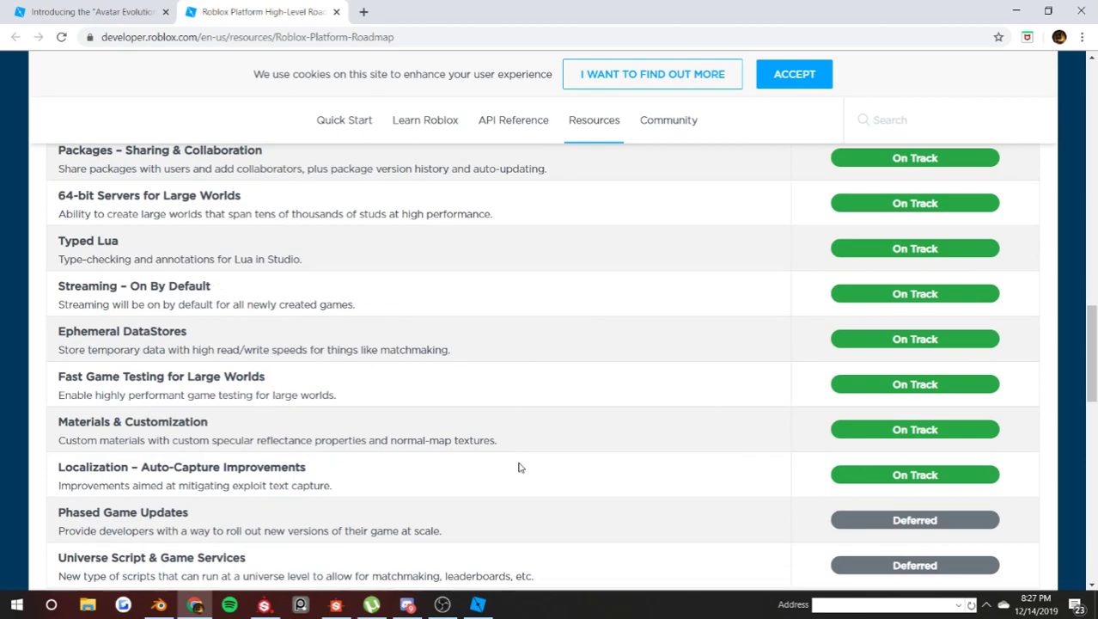
- In Roblox Studio, face both wood panels and show the first panel's ColorMap-only SurfaceAppearance
{"action": "left_click", "coordinate": [478, 604]}
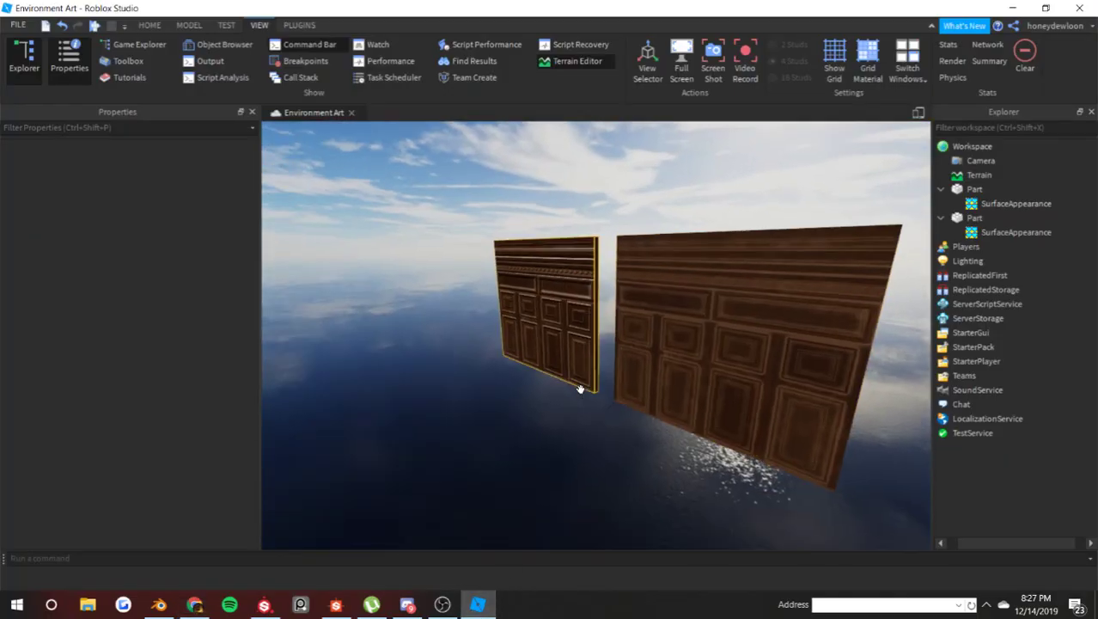
{"action": "right_click_drag", "start_coordinate": [581, 388], "coordinate": [582, 389]}
{"action": "left_click", "coordinate": [556, 421]}
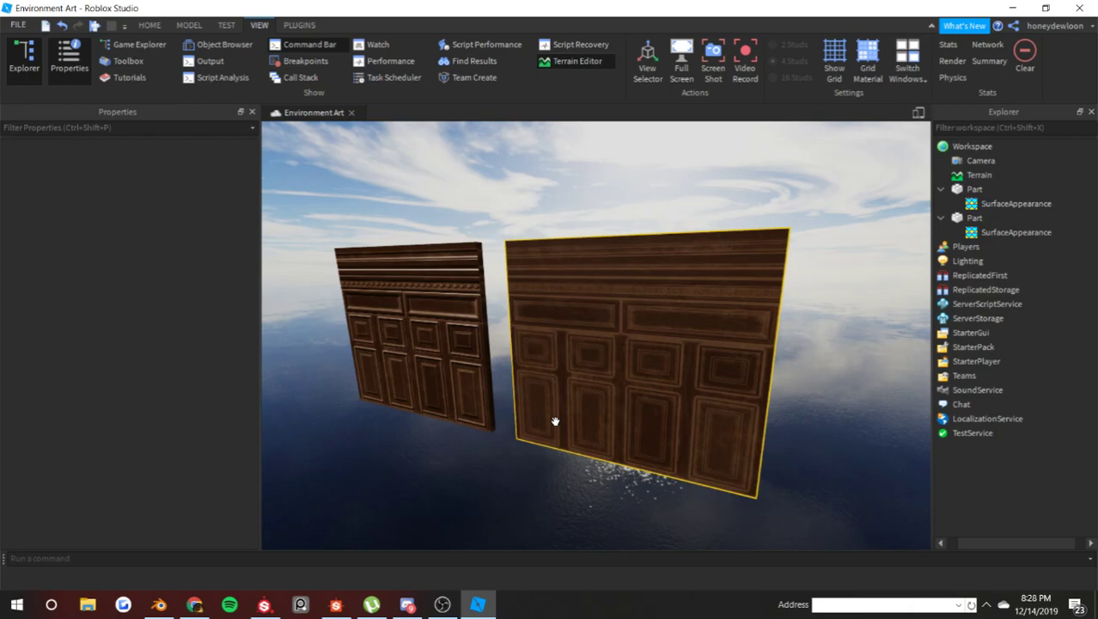
{"action": "left_click", "coordinate": [1052, 206]}
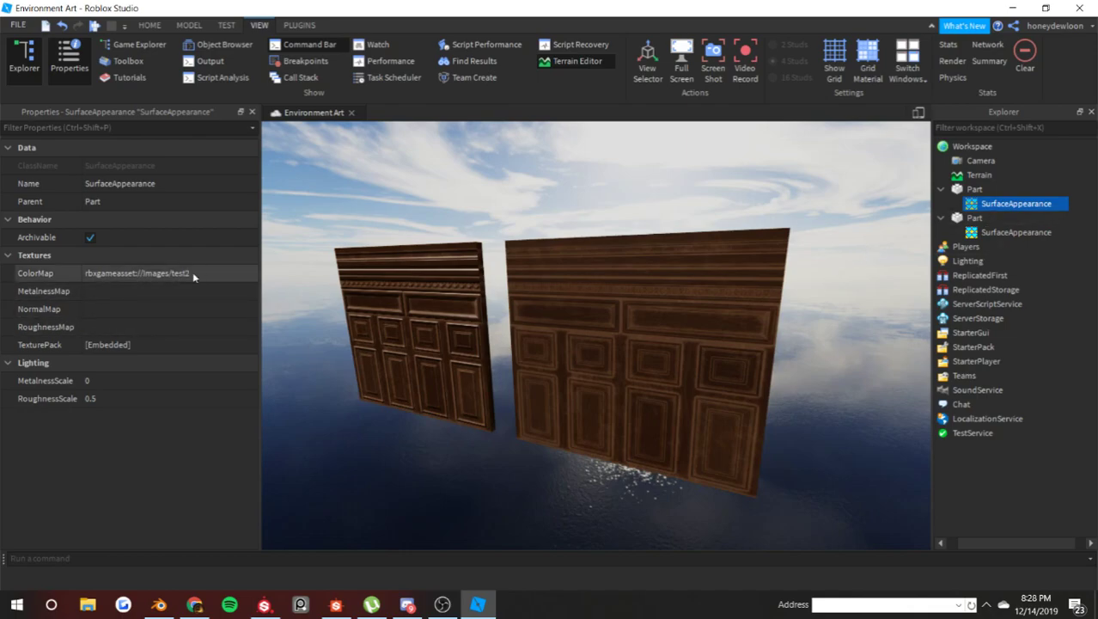
{"action": "left_click_drag", "start_coordinate": [1014, 204], "coordinate": [986, 216]}
{"action": "key", "text": "d"}
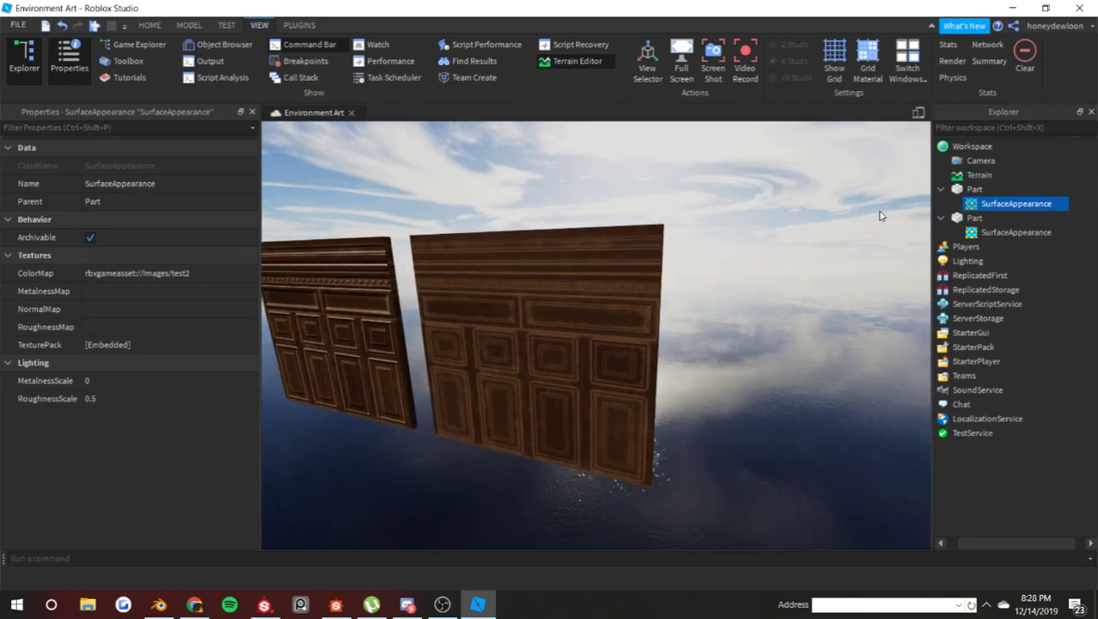
{"action": "key", "text": "w"}
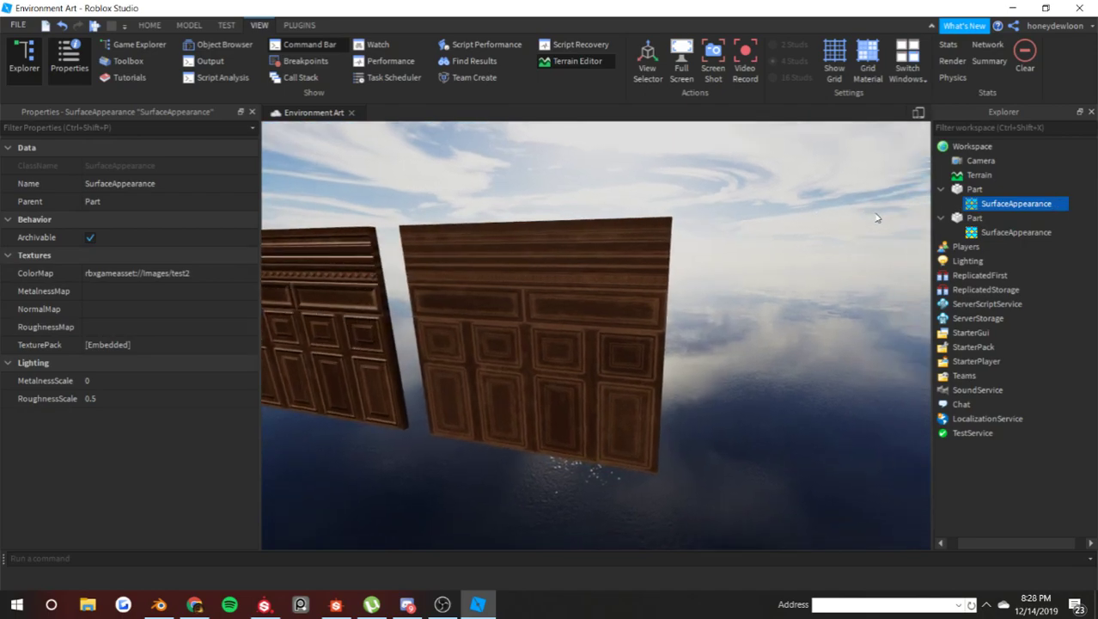
{"action": "left_click", "coordinate": [588, 290]}
{"action": "left_click", "coordinate": [491, 172]}
{"action": "key", "text": "a"}
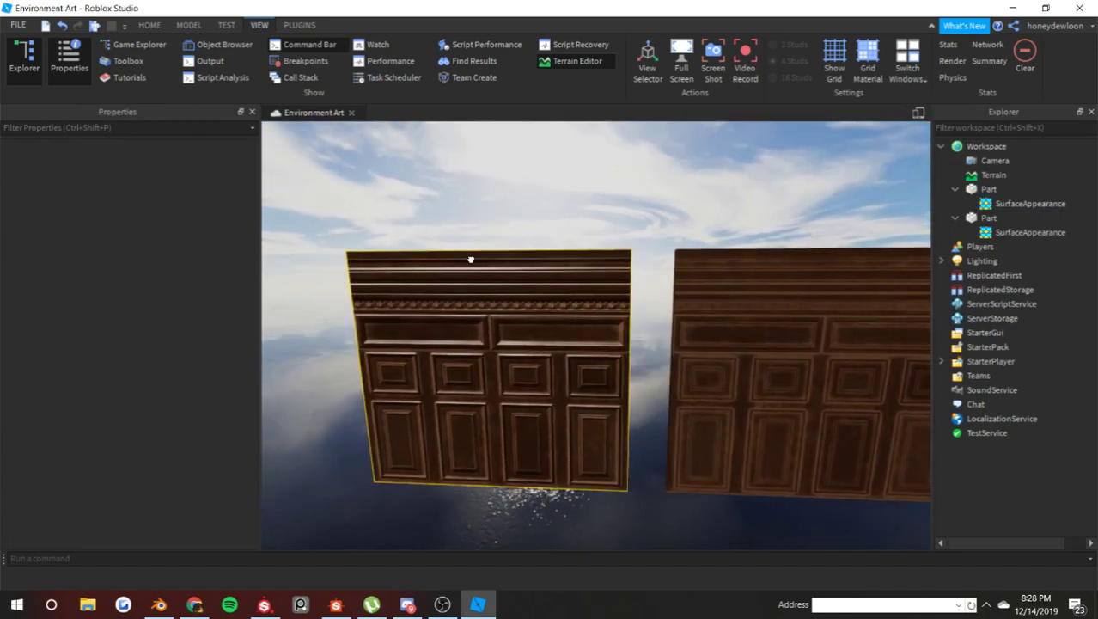
{"action": "left_click", "coordinate": [470, 259]}
{"action": "key", "text": "f"}
{"action": "scroll", "coordinate": [477, 207], "scroll_direction": "down", "scroll_amount": 1}
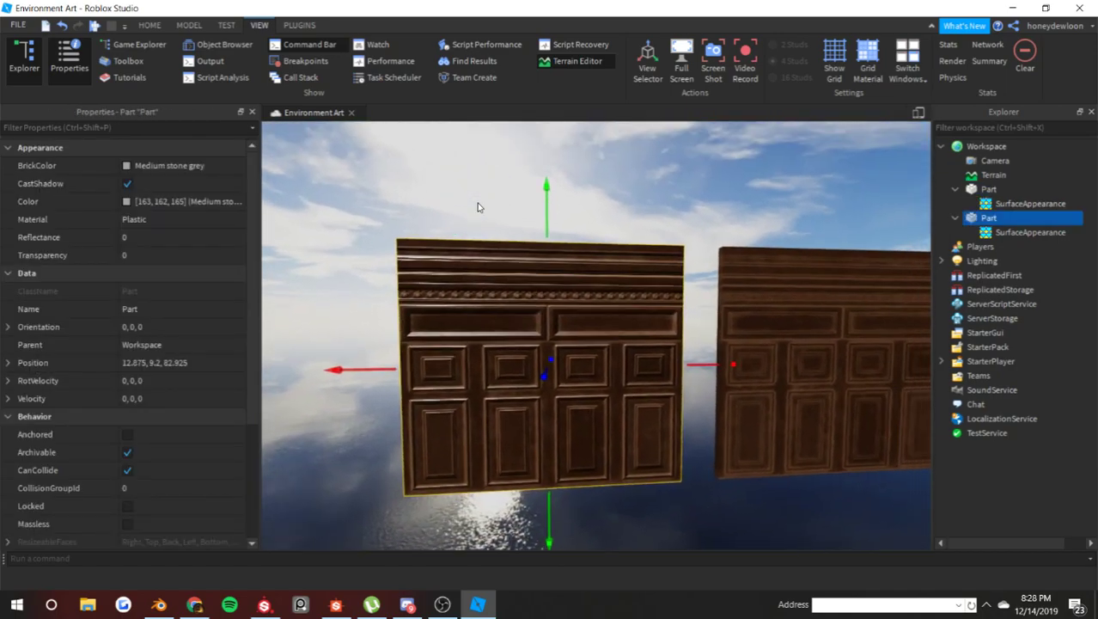
{"action": "right_click_drag", "start_coordinate": [477, 206], "coordinate": [533, 208]}
{"action": "left_click", "coordinate": [1028, 232]}
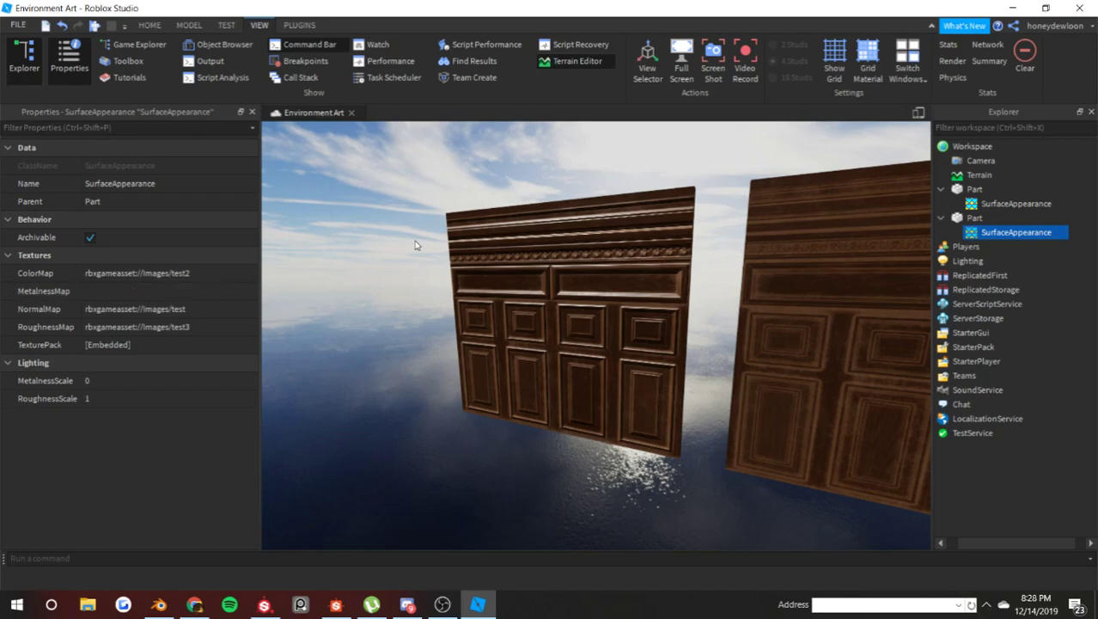
{"action": "key", "text": "d"}
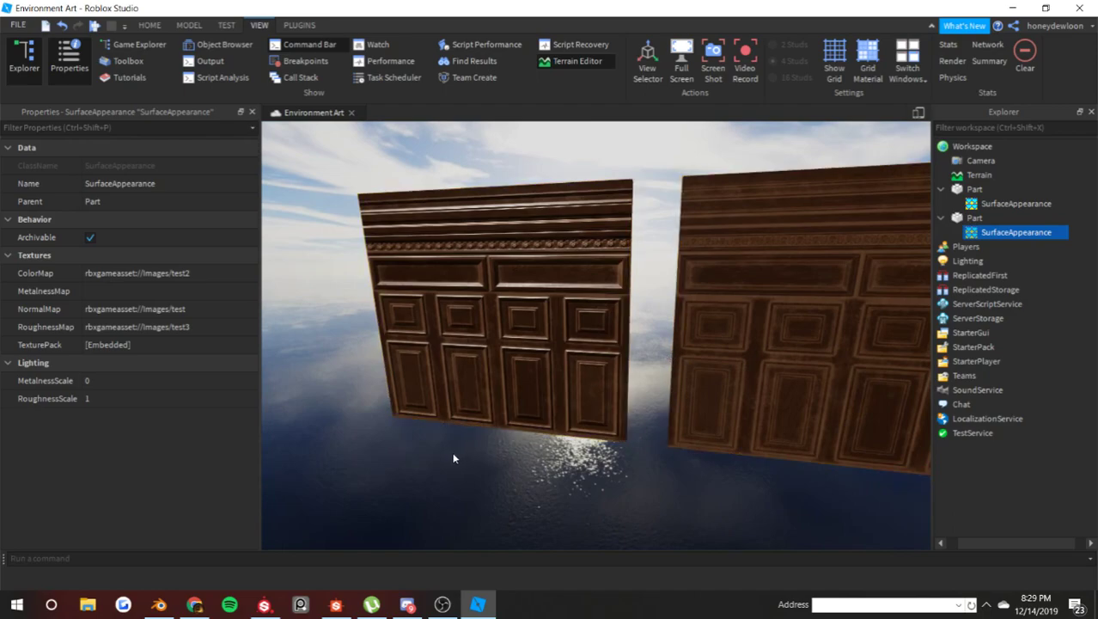
{"action": "scroll", "coordinate": [373, 392], "scroll_direction": "up", "scroll_amount": 4}
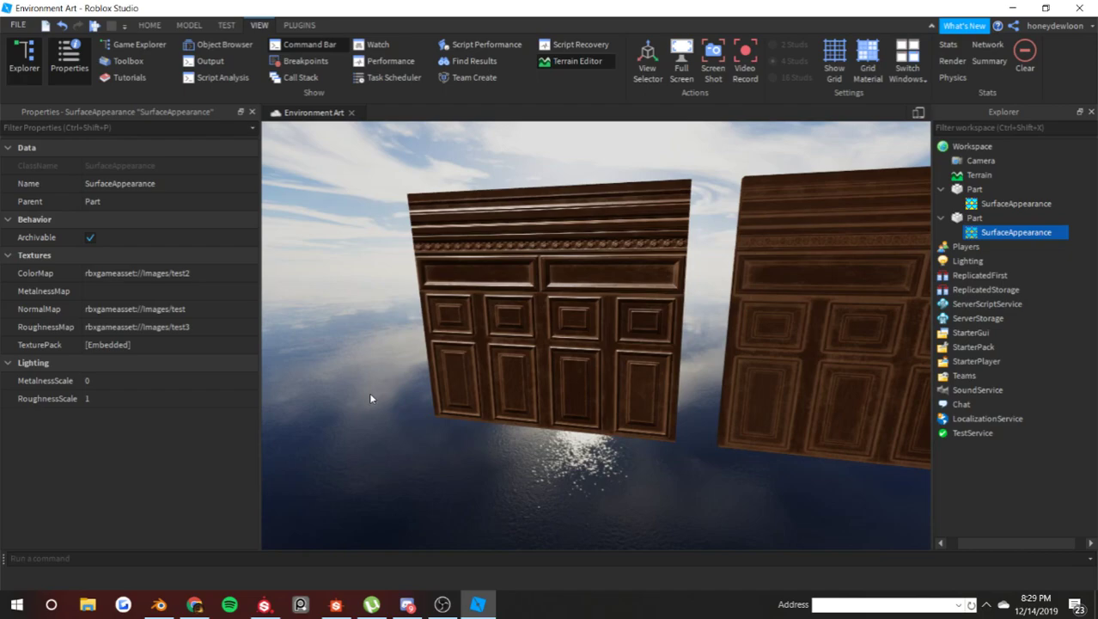
{"action": "right_click_drag", "start_coordinate": [350, 360], "coordinate": [351, 360]}
{"action": "right_click_drag", "start_coordinate": [503, 277], "coordinate": [503, 277]}
{"action": "key", "text": "q"}
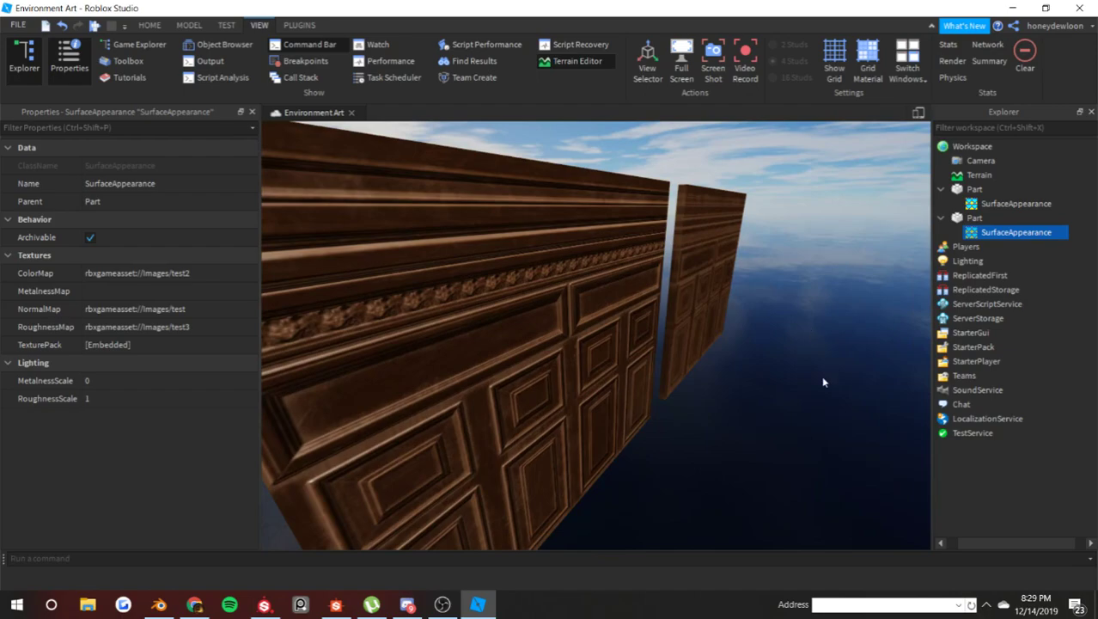
{"action": "right_click_drag", "start_coordinate": [821, 469], "coordinate": [811, 458]}
{"action": "left_click", "coordinate": [578, 277]}
{"action": "scroll", "coordinate": [515, 227], "scroll_direction": "down", "scroll_amount": 3}
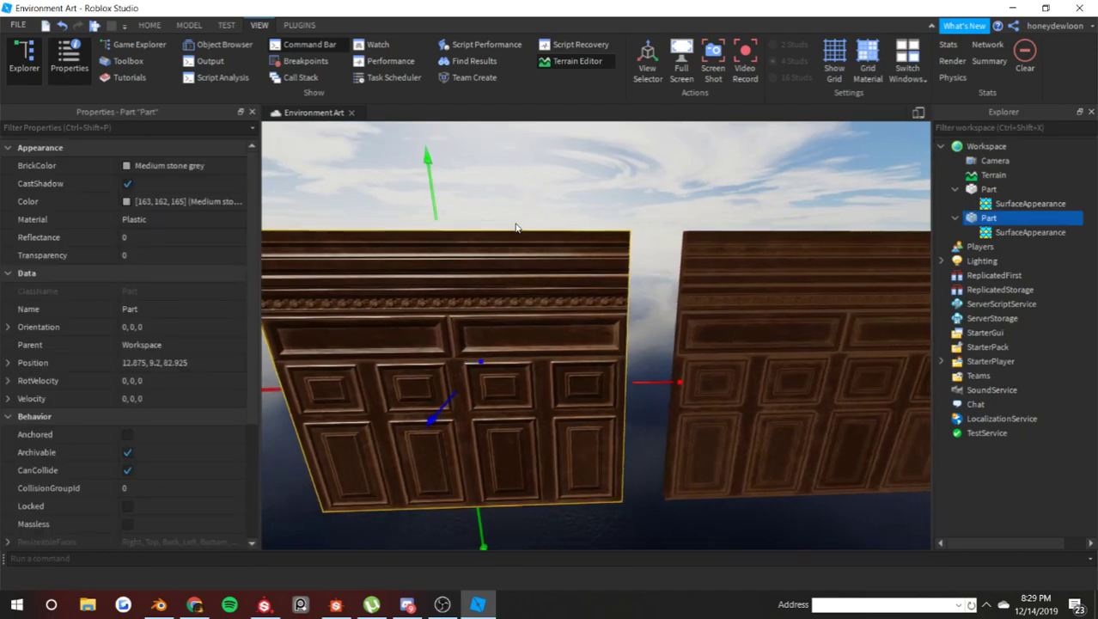
{"action": "scroll", "coordinate": [515, 208], "scroll_direction": "up", "scroll_amount": 5}
{"action": "scroll", "coordinate": [368, 305], "scroll_direction": "down", "scroll_amount": 4}
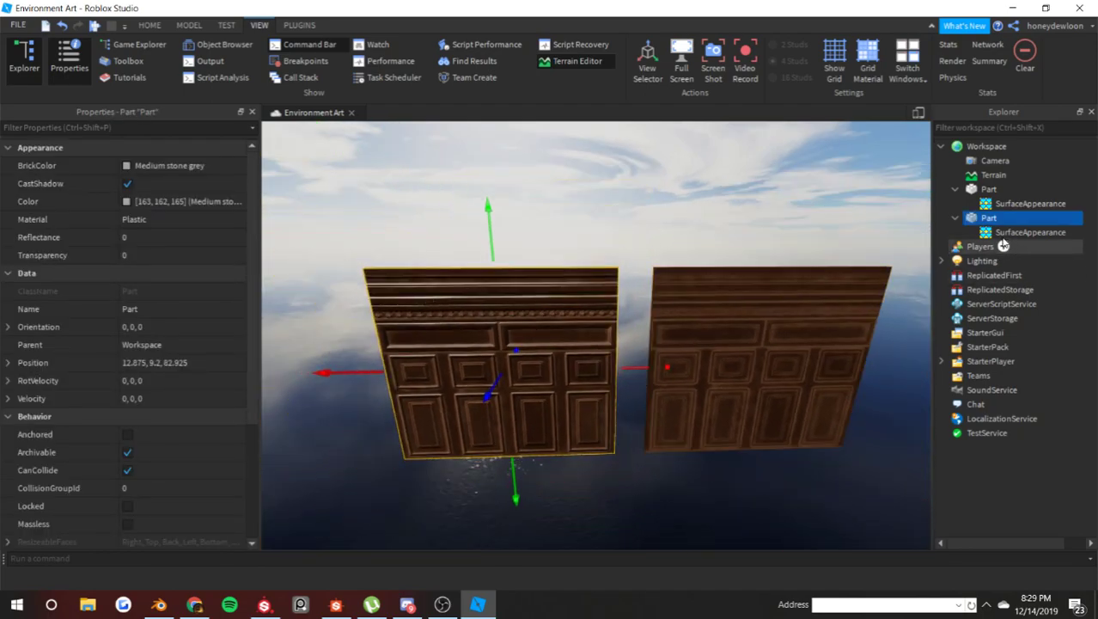
{"action": "left_click", "coordinate": [1030, 232]}
{"action": "left_click", "coordinate": [137, 309]}
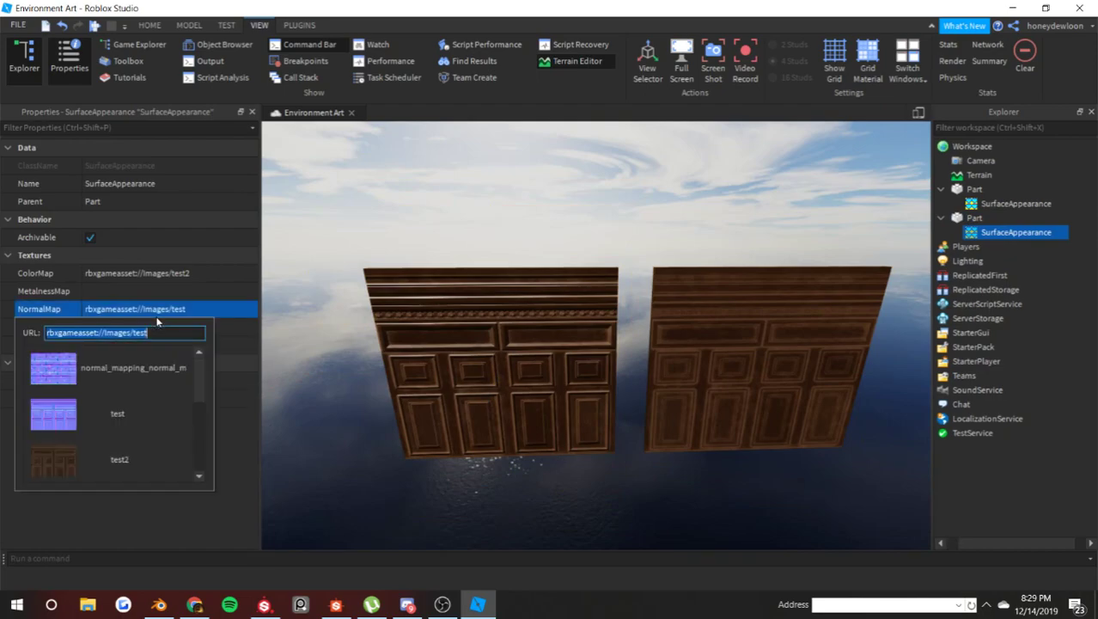
{"action": "left_click", "coordinate": [474, 209]}
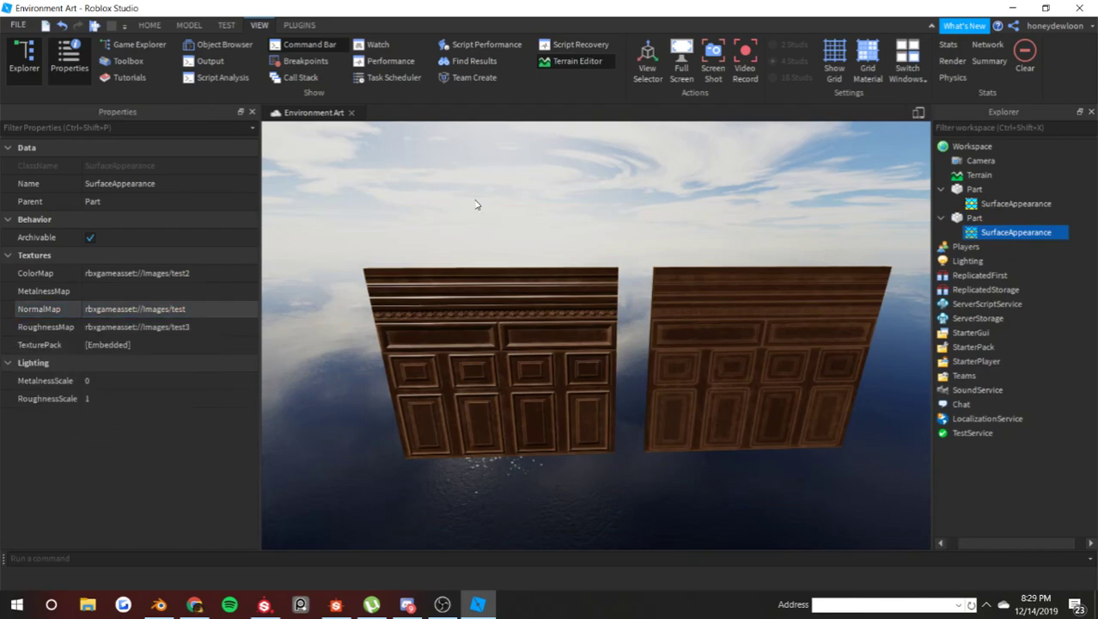
{"action": "left_click", "coordinate": [476, 207]}
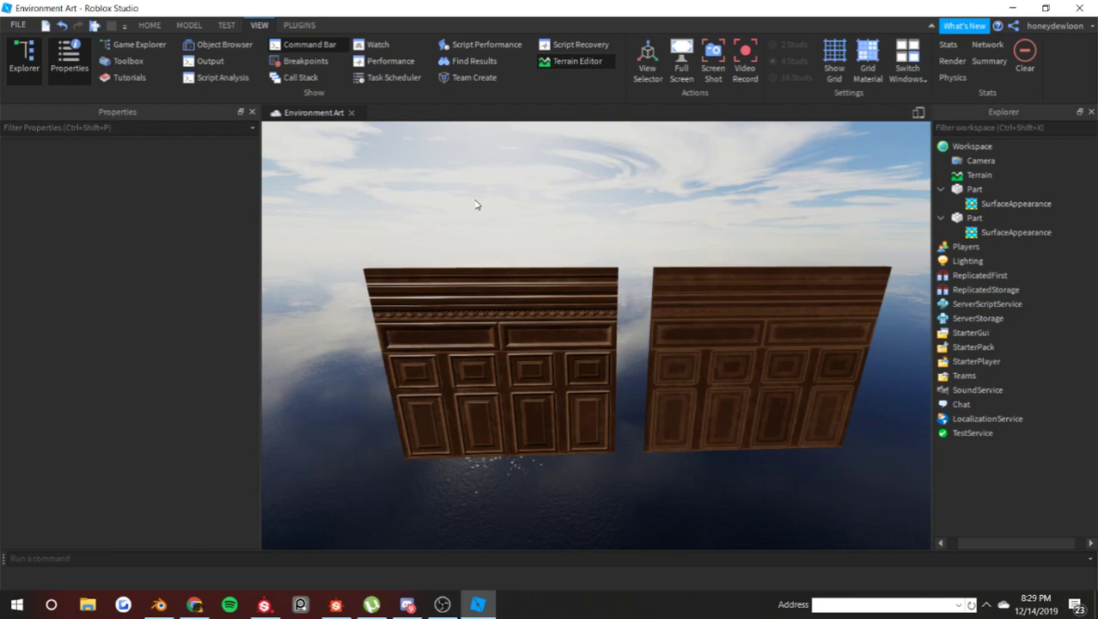
- Select the left door panel and its SurfaceAppearance, framing the camera on it
{"action": "left_click", "coordinate": [490, 361]}
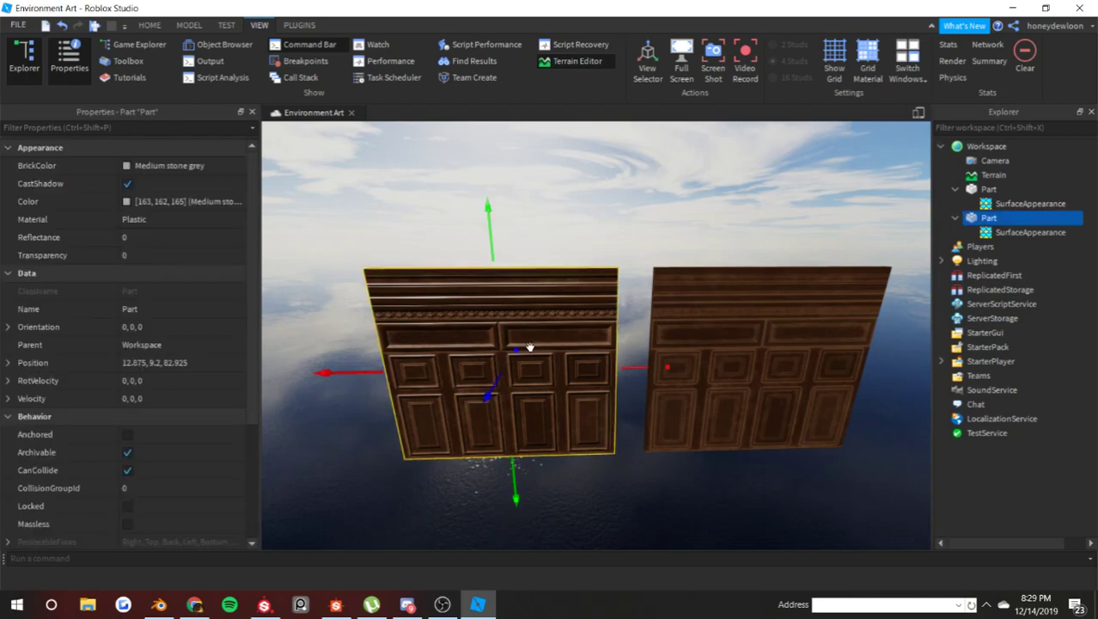
{"action": "key", "text": "f"}
{"action": "left_click", "coordinate": [1017, 234]}
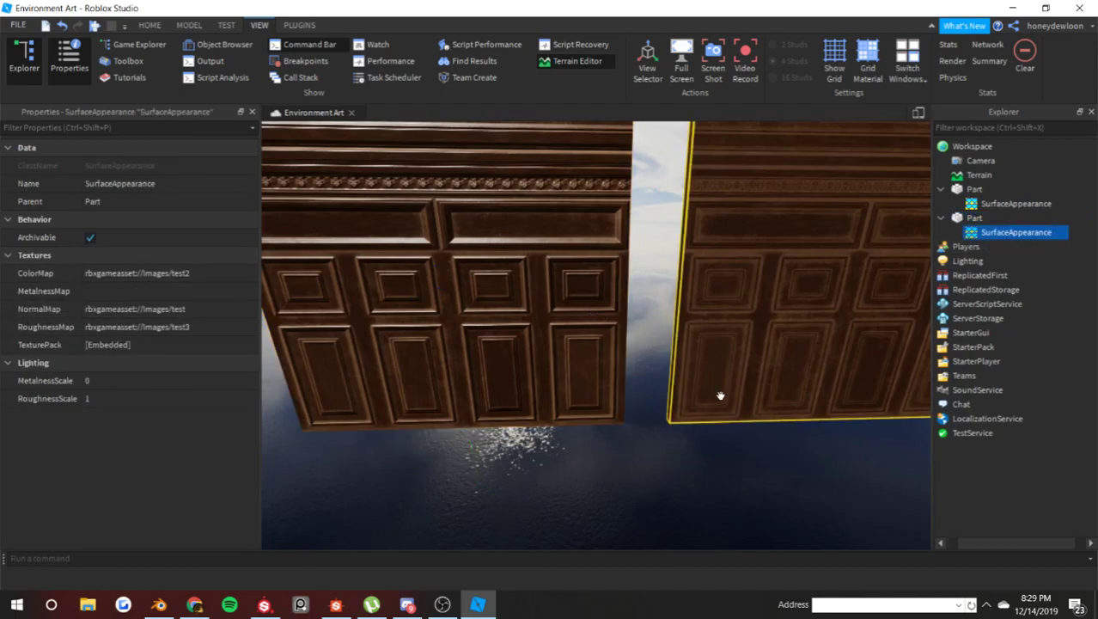
{"action": "key", "text": "f"}
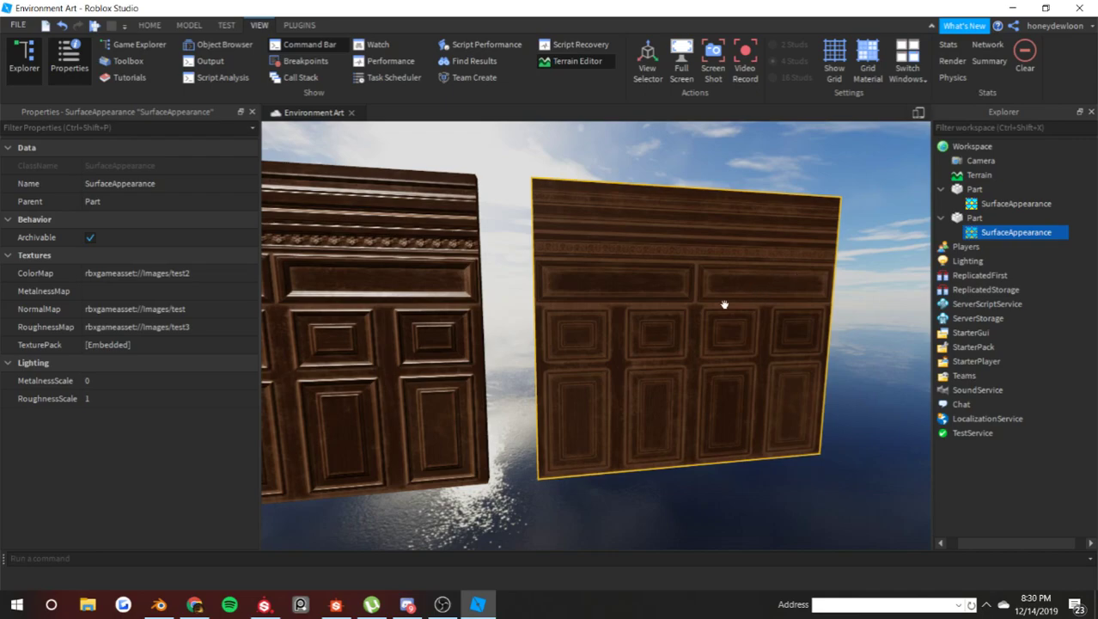
- Reselect the second Part's SurfaceAppearance and lower RoughnessScale from 1 to 0.915
{"action": "scroll", "coordinate": [535, 363], "scroll_direction": "up", "scroll_amount": 4}
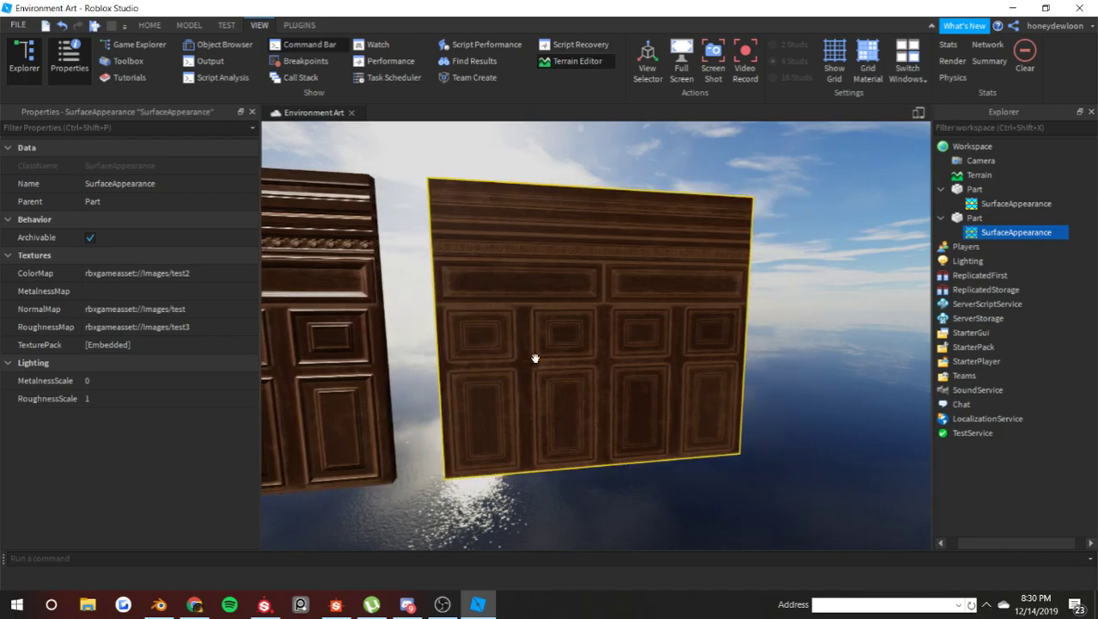
{"action": "scroll", "coordinate": [536, 361], "scroll_direction": "down", "scroll_amount": 3}
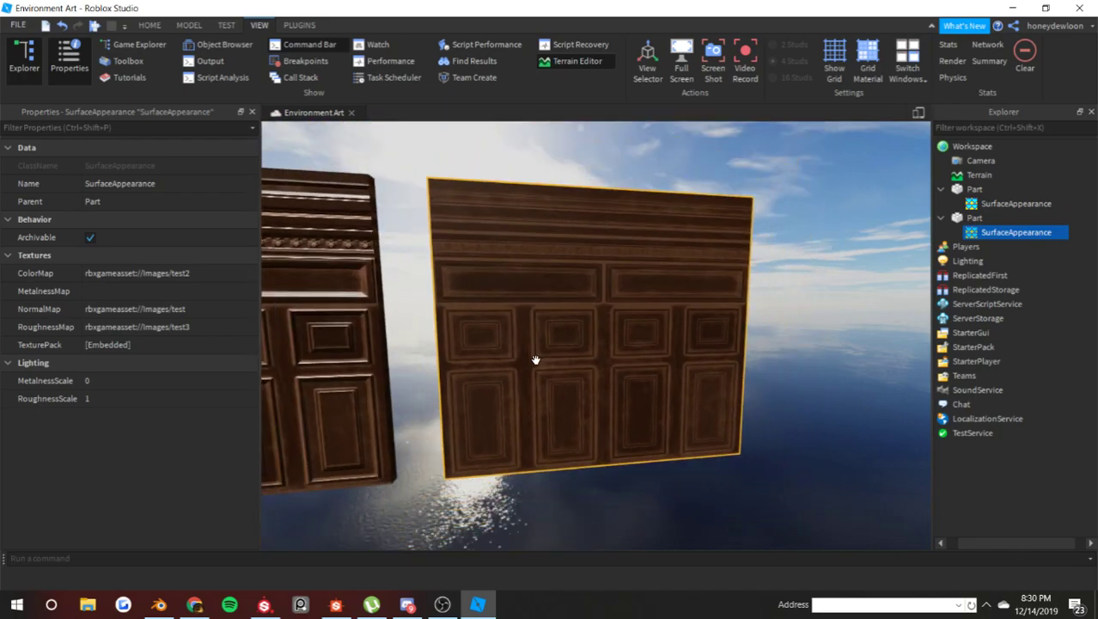
{"action": "right_click_drag", "start_coordinate": [535, 359], "coordinate": [535, 363]}
{"action": "left_click", "coordinate": [534, 363]}
{"action": "left_click", "coordinate": [1014, 232]}
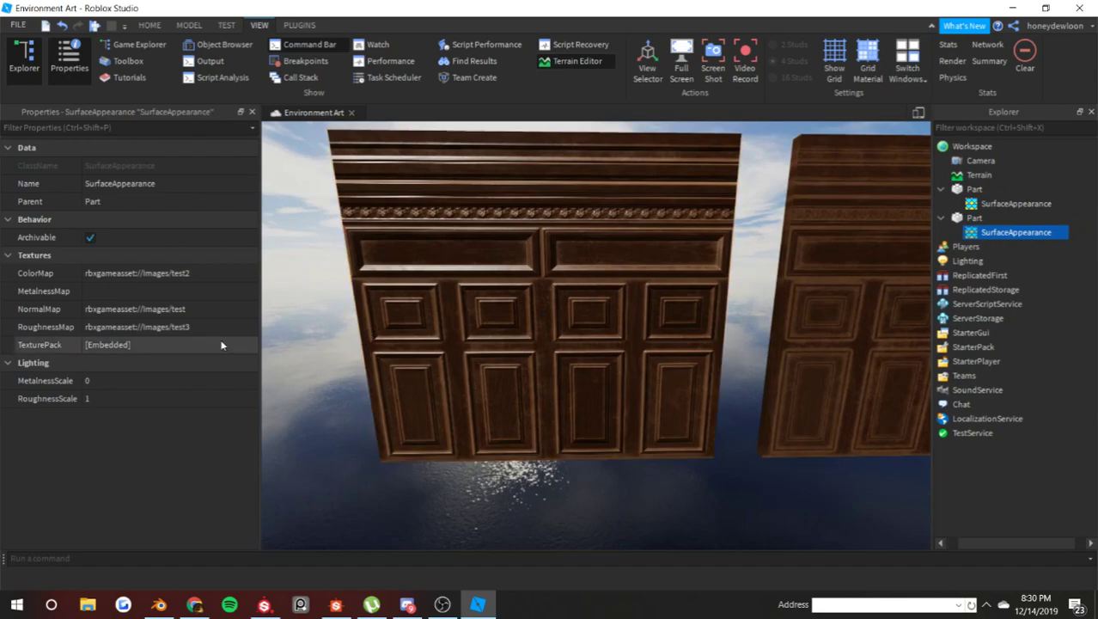
{"action": "left_click", "coordinate": [121, 399]}
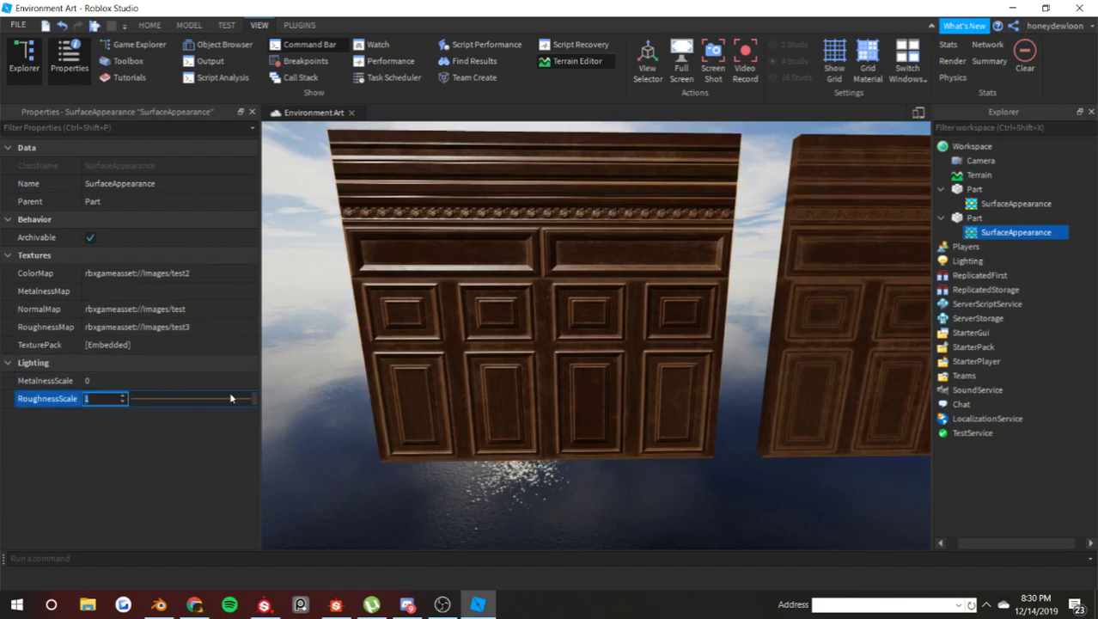
{"action": "mouse_move", "coordinate": [255, 399]}
{"action": "left_mouse_down"}
{"action": "mouse_move", "coordinate": [137, 398]}
{"action": "mouse_move", "coordinate": [249, 398]}
{"action": "left_mouse_up"}
{"action": "left_click", "coordinate": [142, 326]}
{"action": "scroll", "coordinate": [129, 412], "scroll_direction": "down", "scroll_amount": 3}
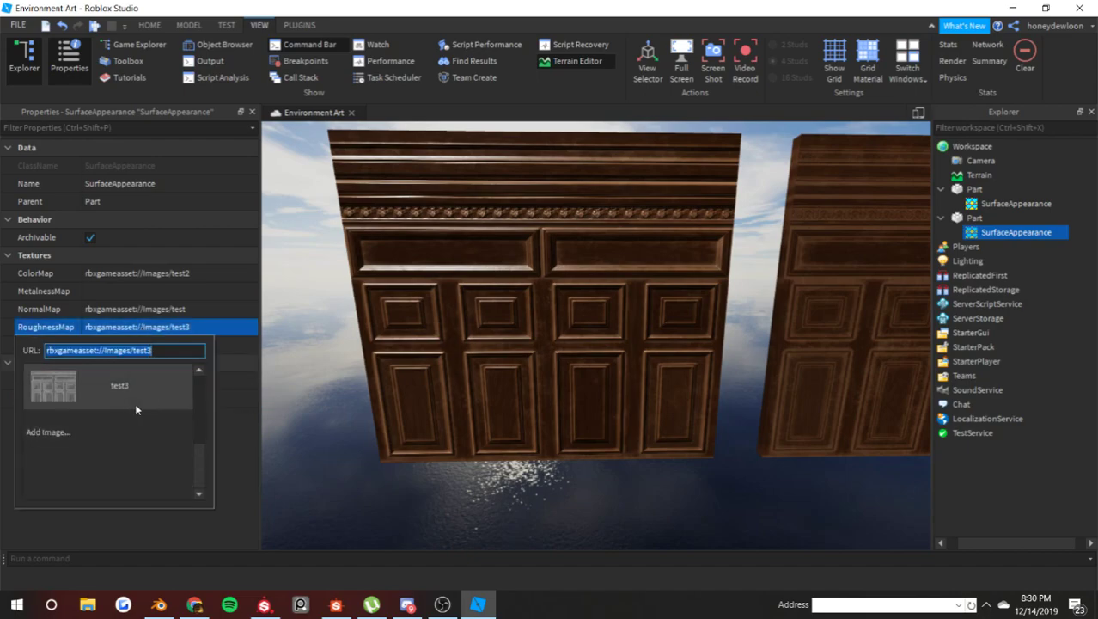
{"action": "left_click", "coordinate": [338, 397]}
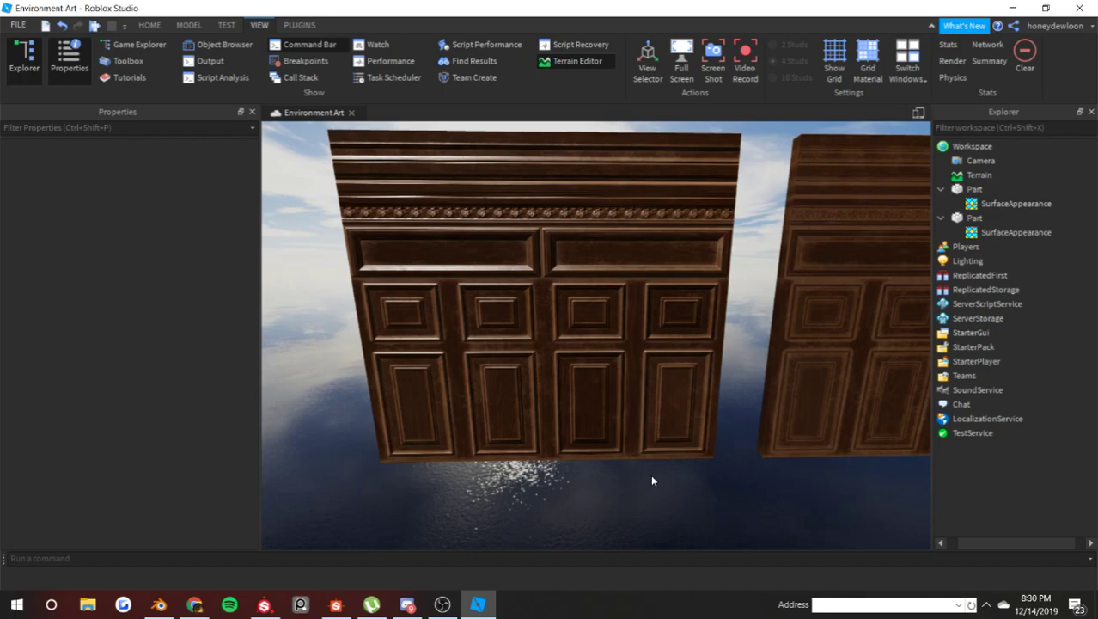
{"action": "scroll", "coordinate": [652, 478], "scroll_direction": "down", "scroll_amount": 5}
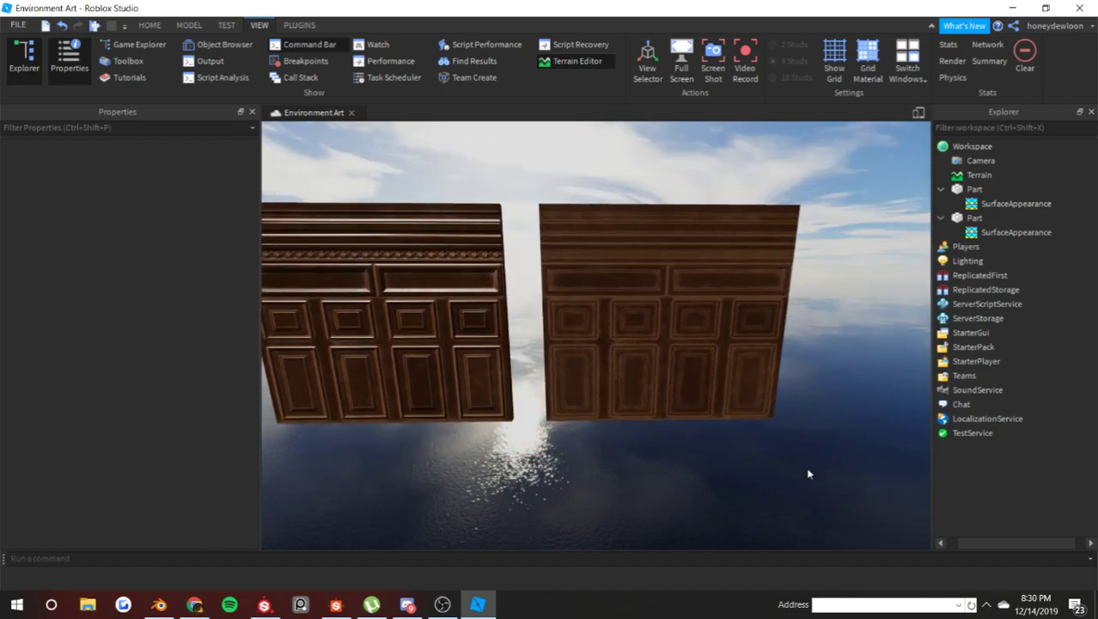
{"action": "scroll", "coordinate": [808, 473], "scroll_direction": "down", "scroll_amount": 5}
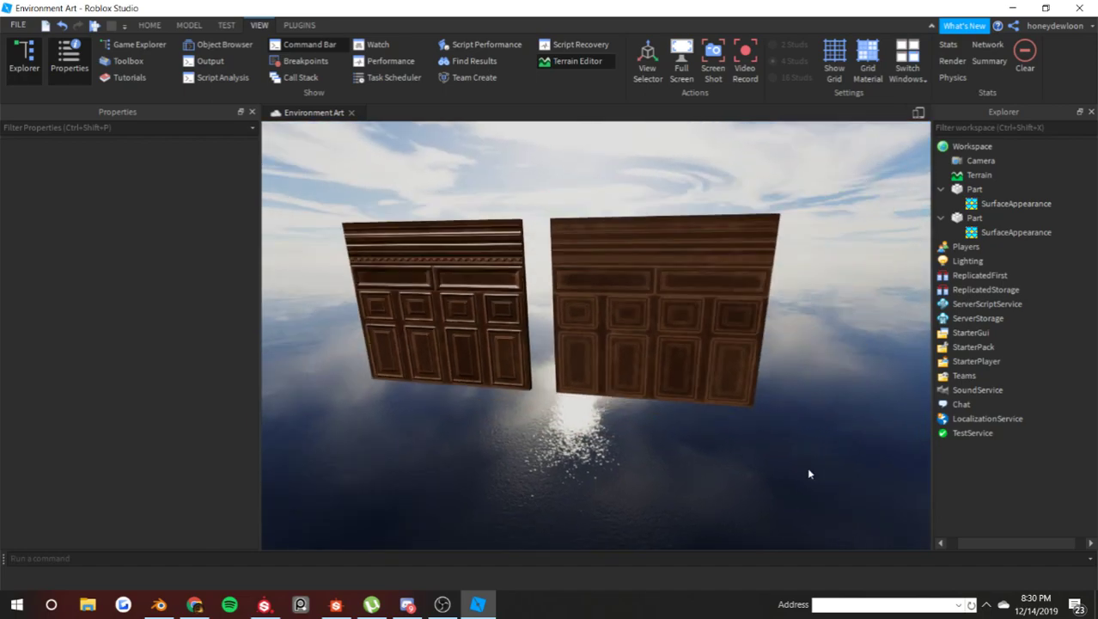
{"action": "scroll", "coordinate": [807, 473], "scroll_direction": "up", "scroll_amount": 5}
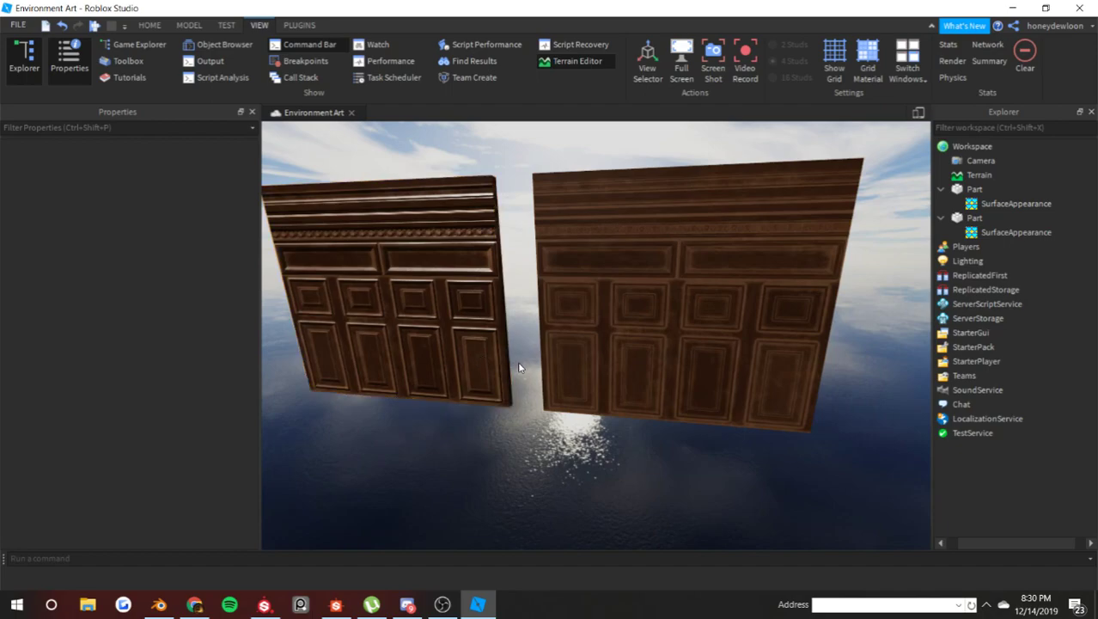
{"action": "left_click", "coordinate": [632, 297]}
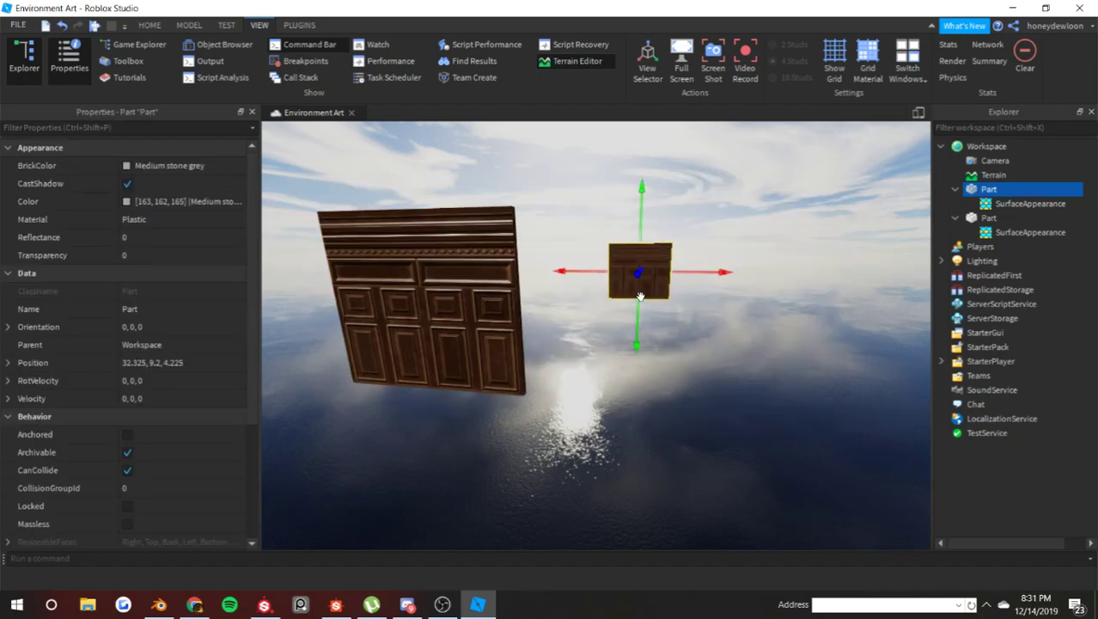
{"action": "left_click", "coordinate": [878, 436]}
{"action": "left_click", "coordinate": [654, 344]}
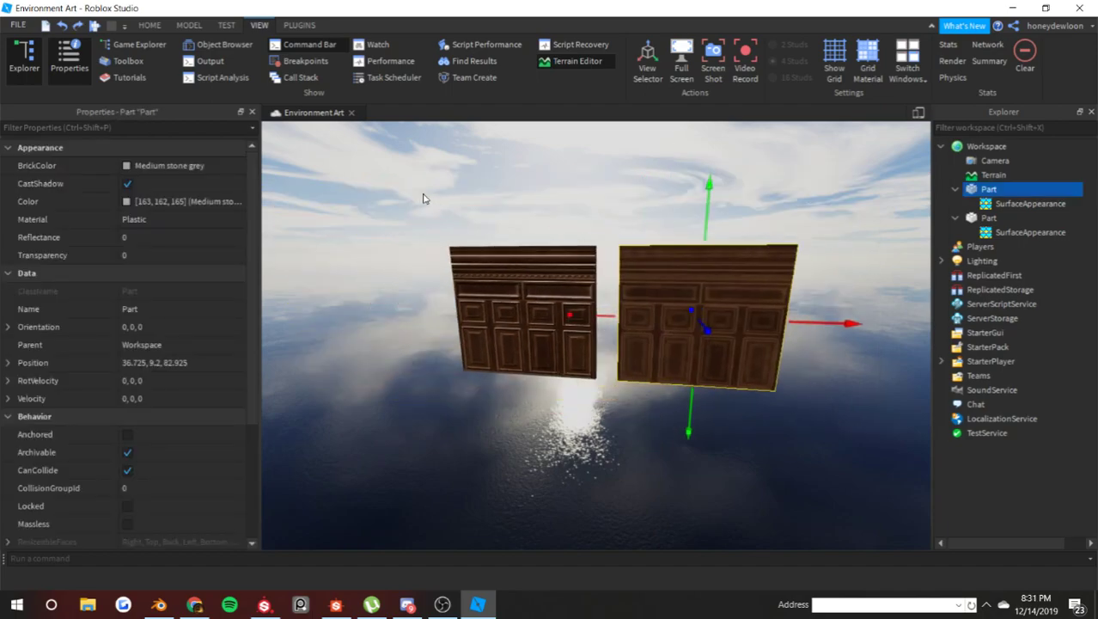
{"action": "left_click", "coordinate": [445, 219]}
{"action": "left_click", "coordinate": [445, 226]}
{"action": "left_click", "coordinate": [611, 400]}
{"action": "left_click_drag", "start_coordinate": [609, 397], "coordinate": [278, 165]}
{"action": "left_click", "coordinate": [386, 183]}
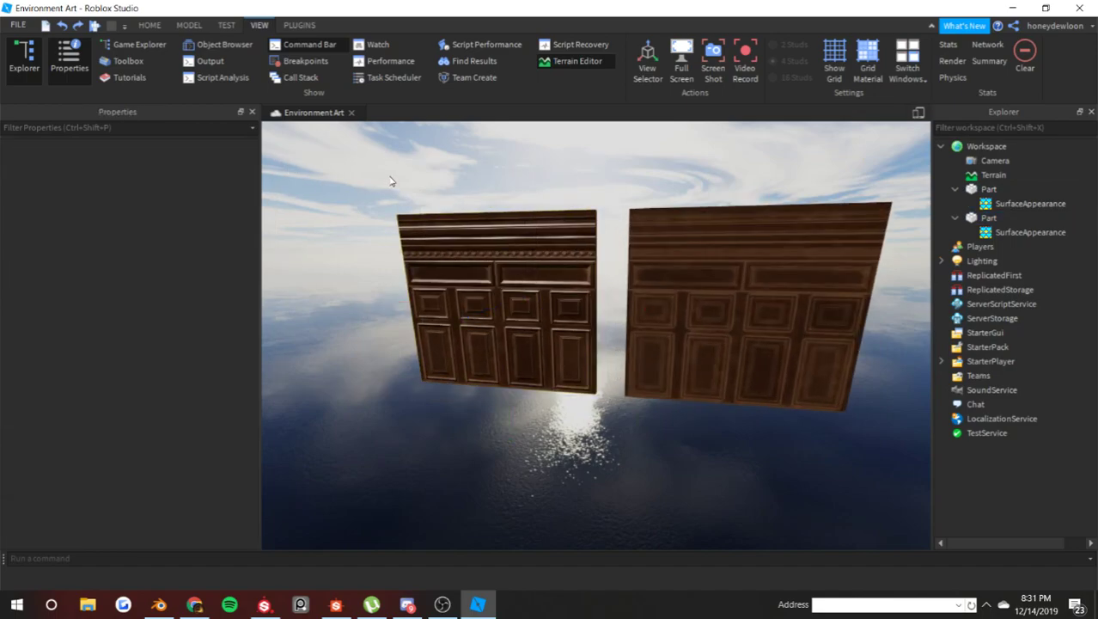
{"action": "scroll", "coordinate": [509, 280], "scroll_direction": "down", "scroll_amount": 2}
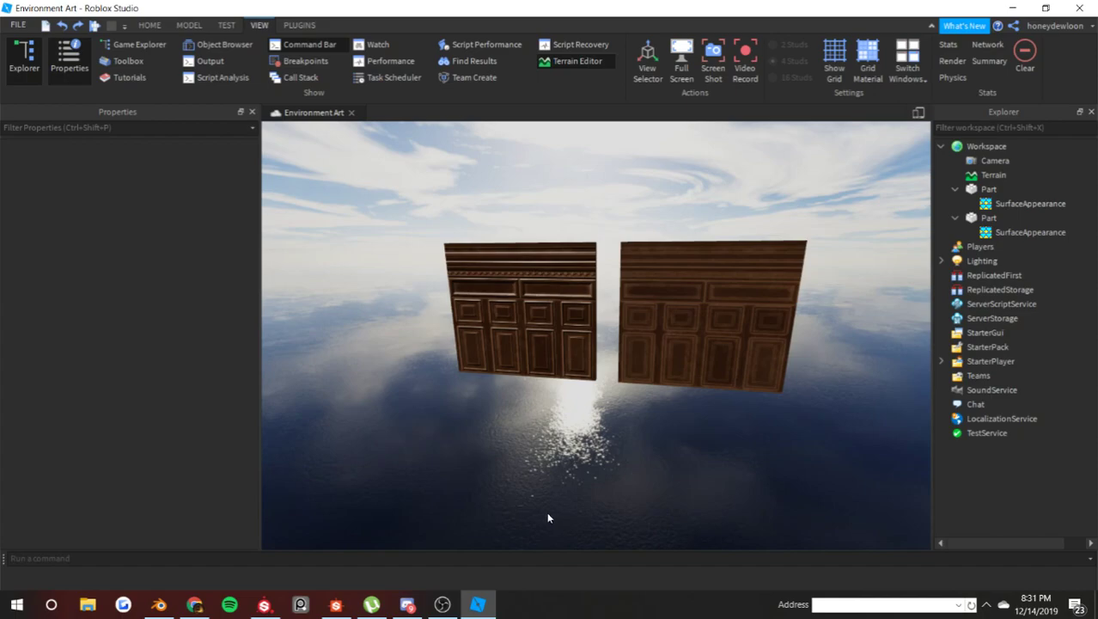
{"action": "scroll", "coordinate": [706, 539], "scroll_direction": "up", "scroll_amount": 5}
{"action": "scroll", "coordinate": [738, 540], "scroll_direction": "down", "scroll_amount": 5}
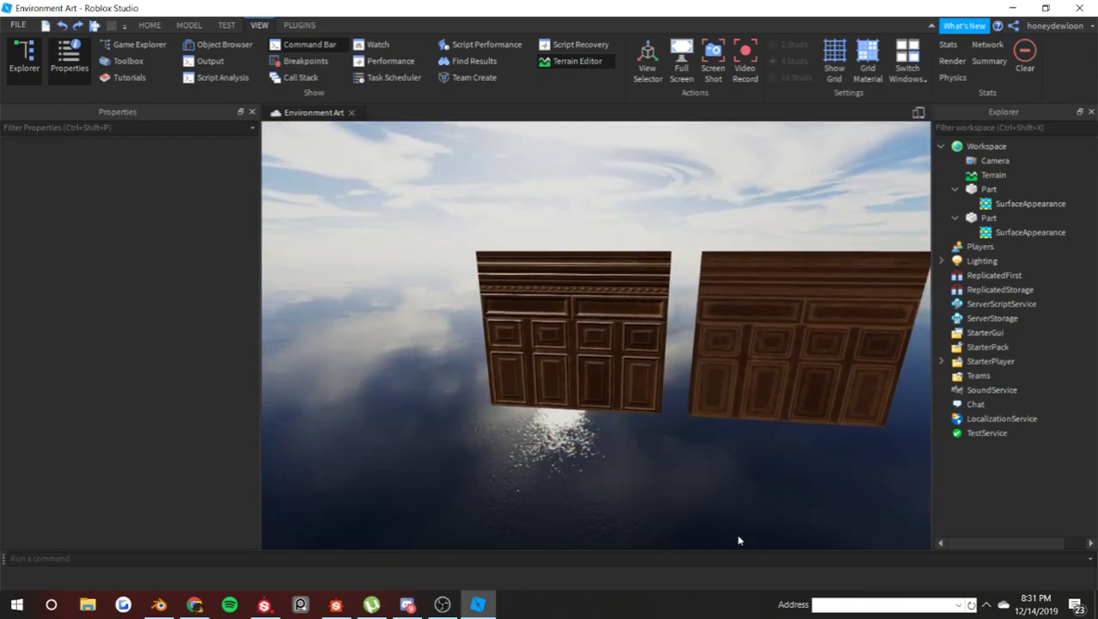
{"action": "scroll", "coordinate": [738, 540], "scroll_direction": "up", "scroll_amount": 3}
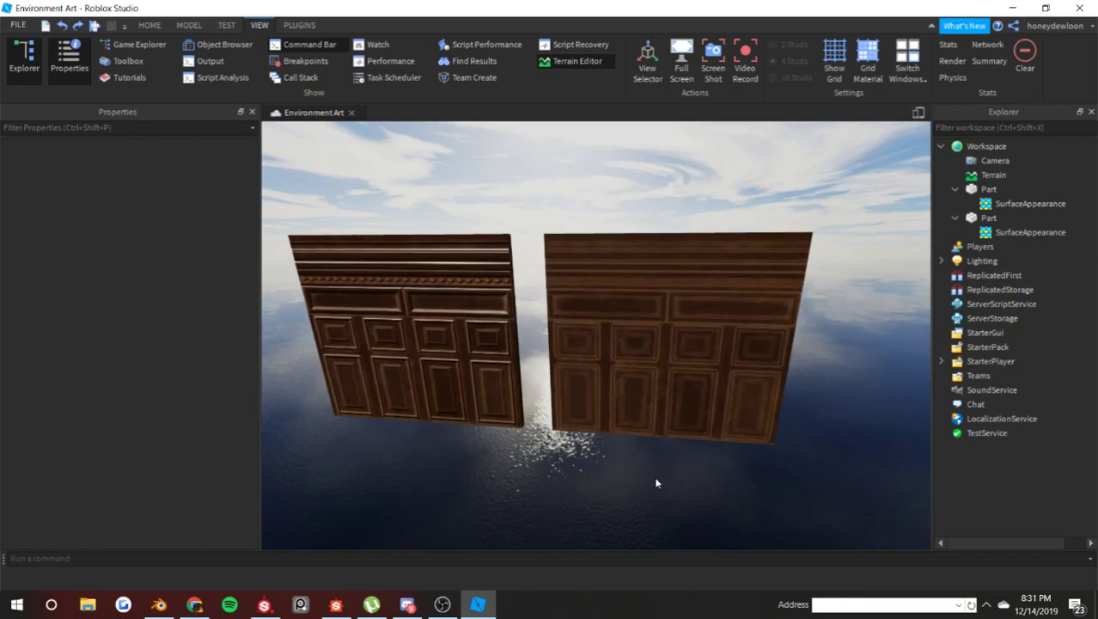